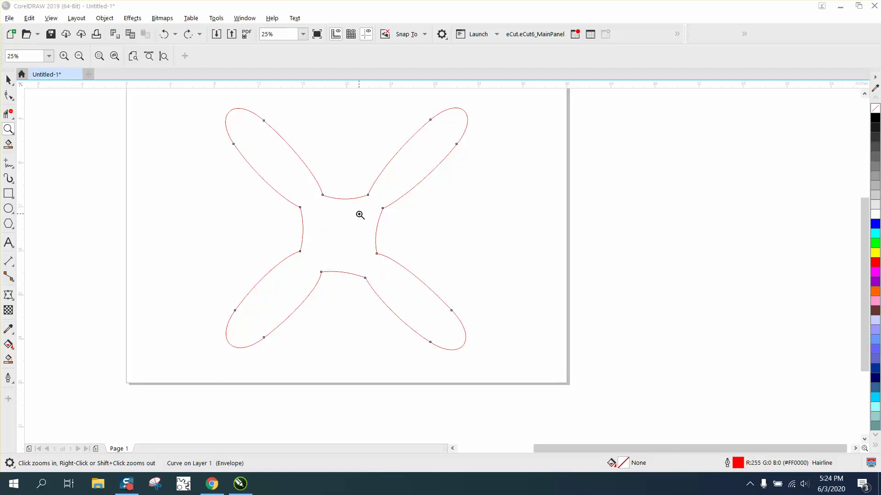
Step: Select the red four-lobed X-shaped outline curve on the page with the Pick tool
click(10, 81)
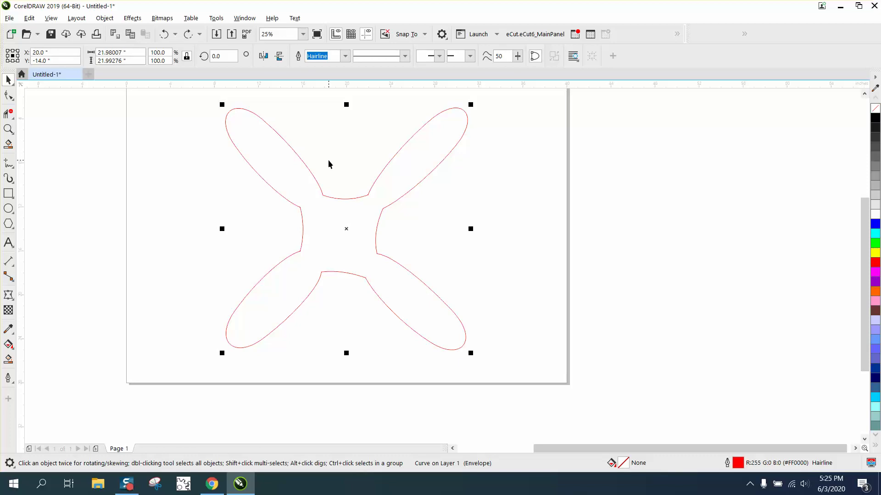
Step: Duplicate the curve, mirror the copy over the original, and select both outlines
key(KP_Add)
click(264, 56)
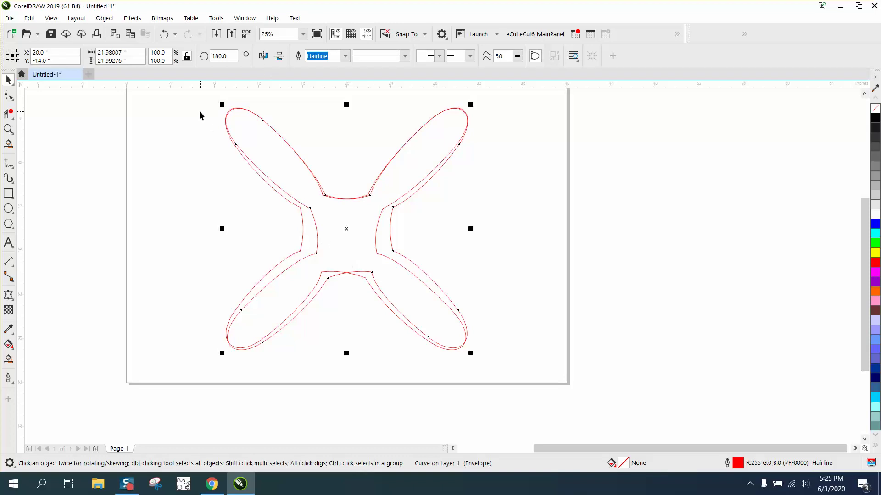
drag(192, 96, 278, 277)
drag(570, 370, 570, 372)
Step: Weld the mirrored pair, then weld on a vertically mirrored copy and deselect
click(321, 56)
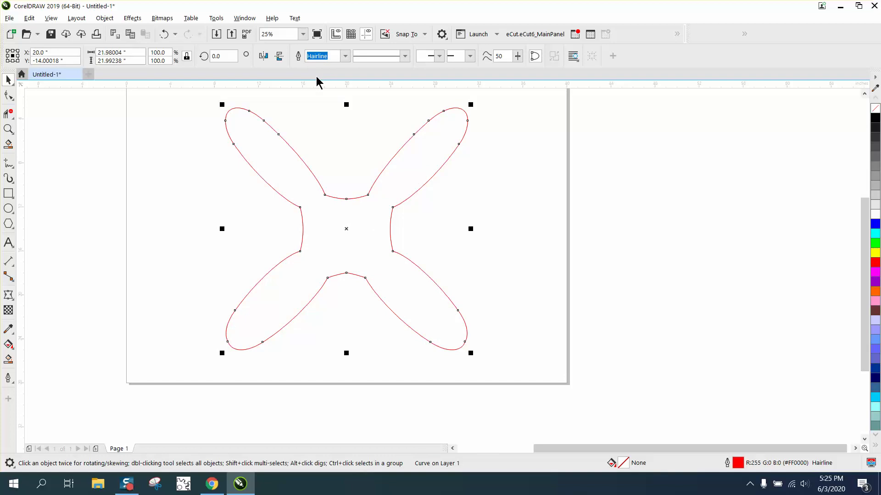
click(279, 55)
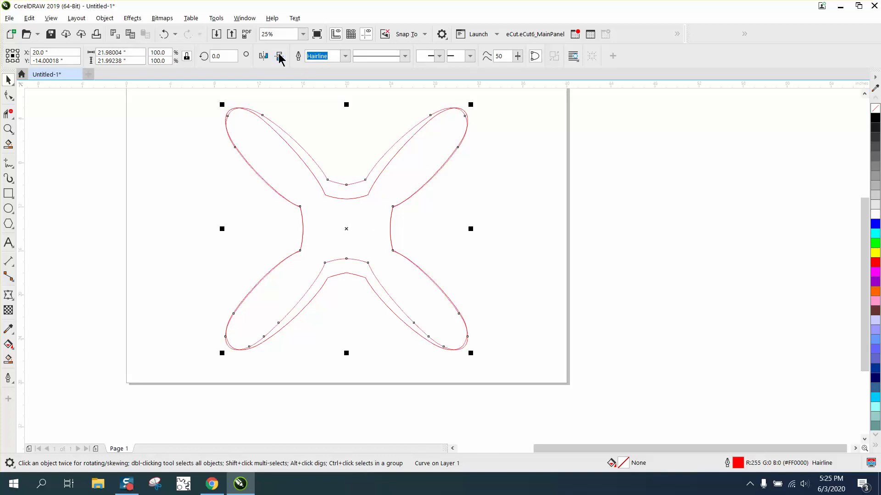
drag(188, 93, 338, 329)
drag(576, 395, 576, 395)
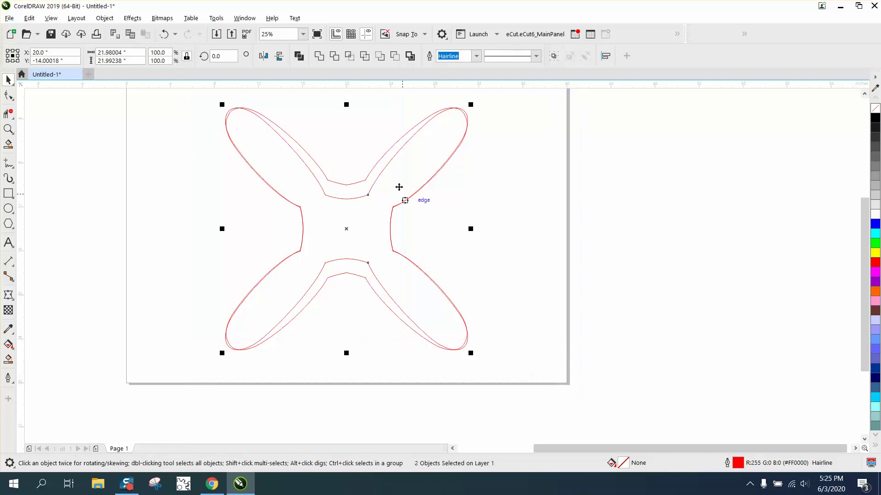
click(318, 56)
click(617, 194)
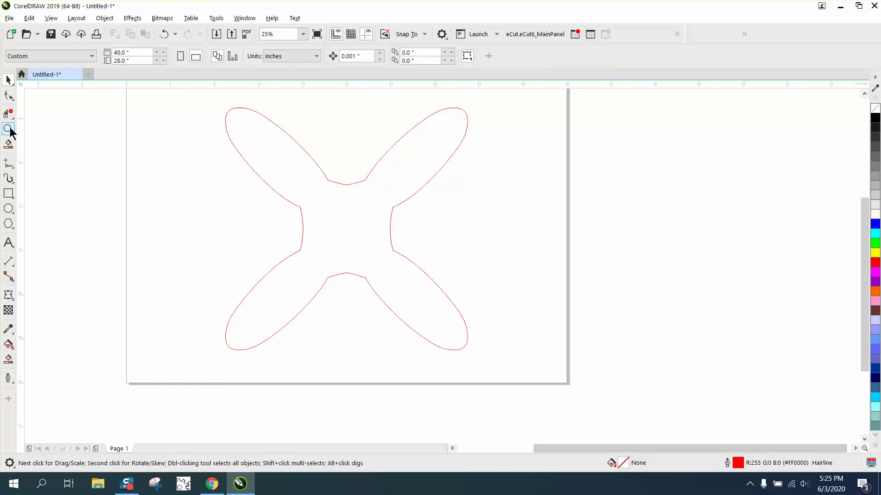
click(9, 130)
drag(266, 157, 537, 341)
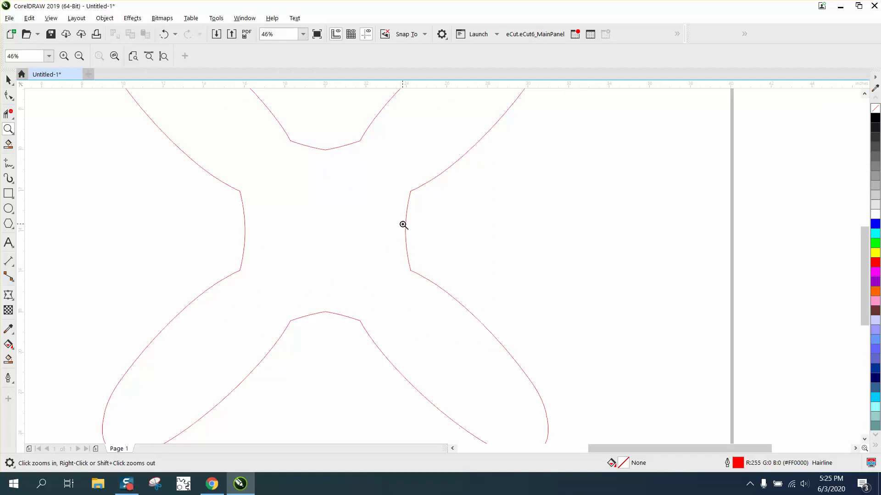
right_click(391, 241)
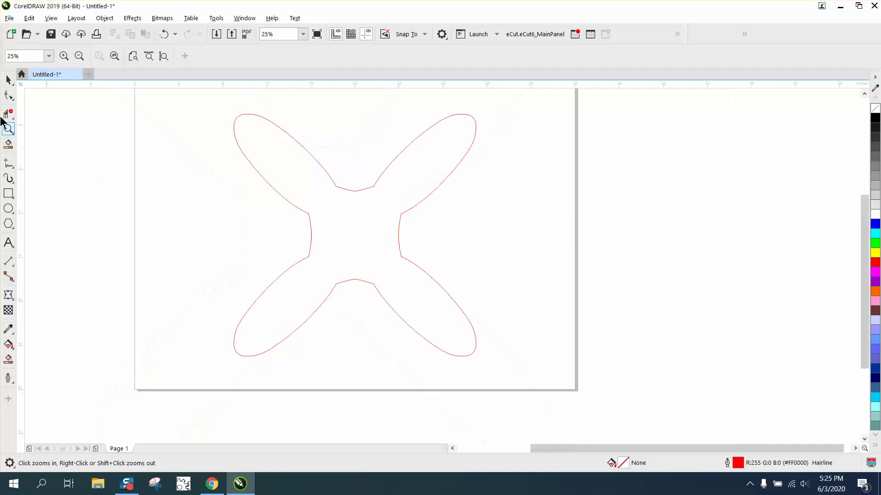
click(9, 80)
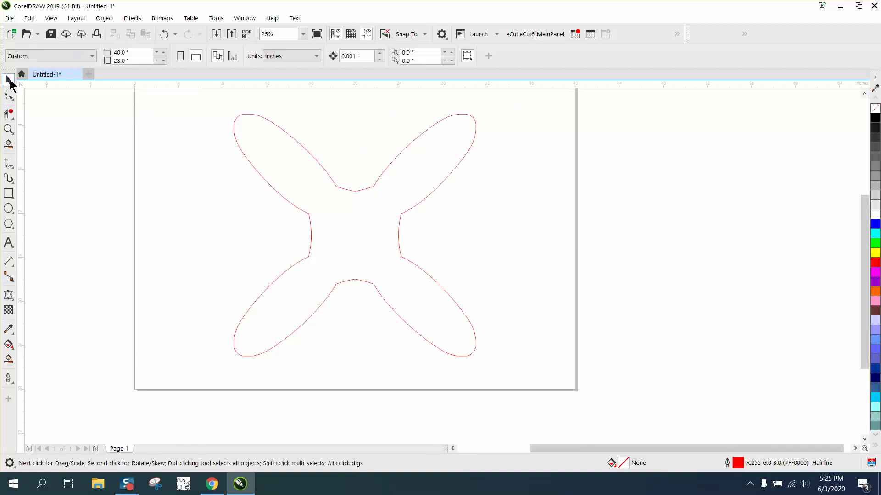
Step: Rotate a copy of the curve 90 degrees, weld it onto the original, and deselect
click(357, 190)
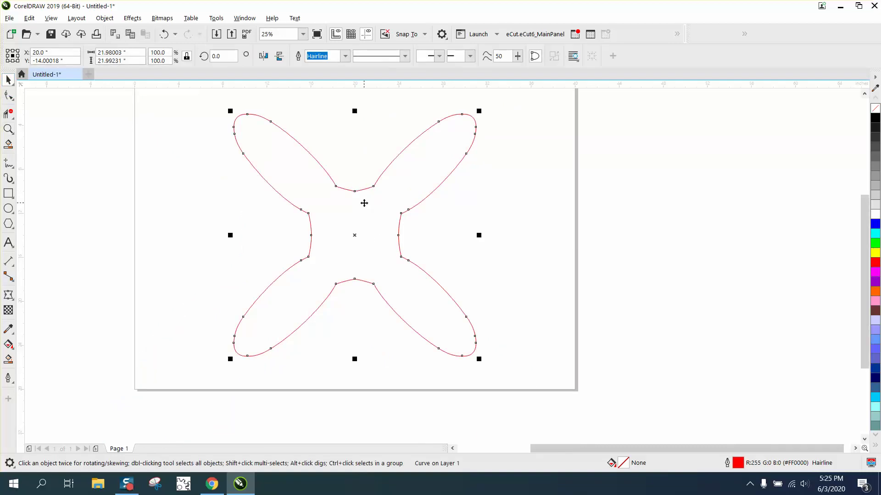
click(221, 56)
text(90)
key(Return)
drag(203, 108, 587, 386)
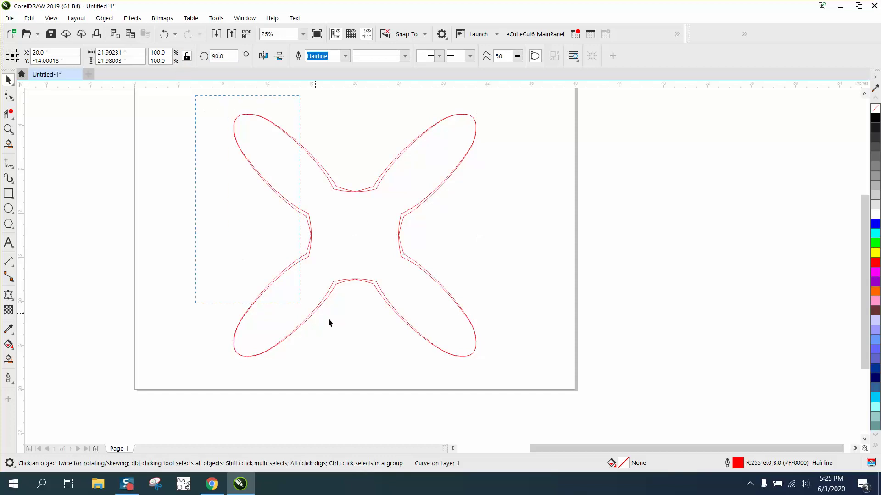
click(320, 56)
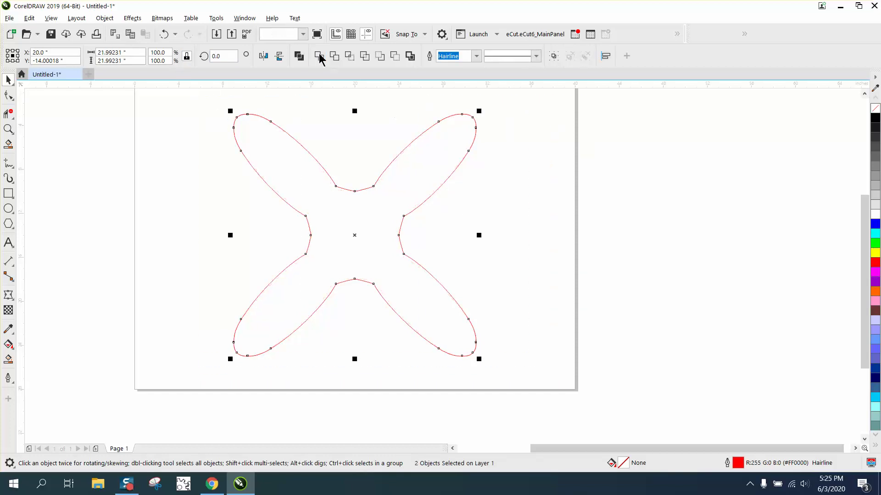
click(509, 198)
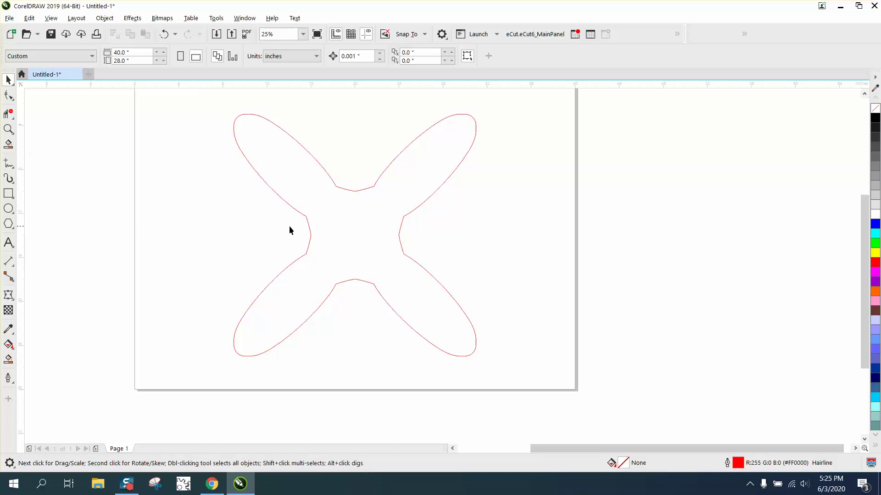
click(310, 232)
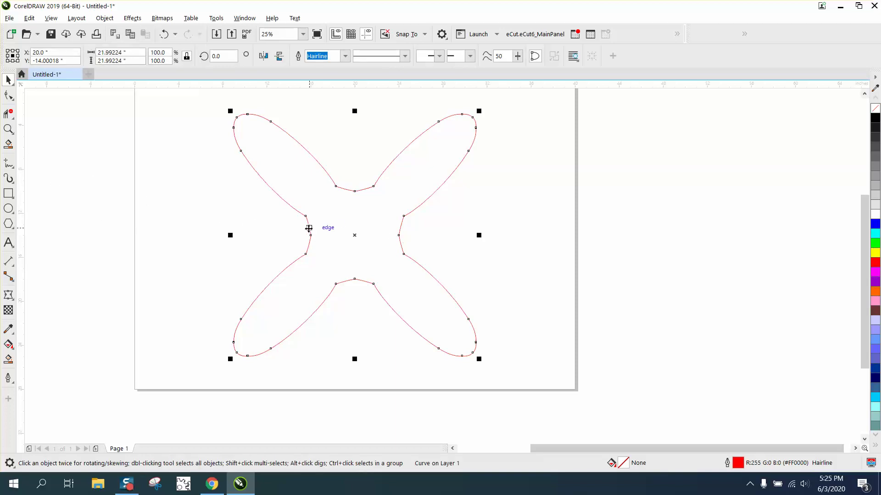
click(264, 56)
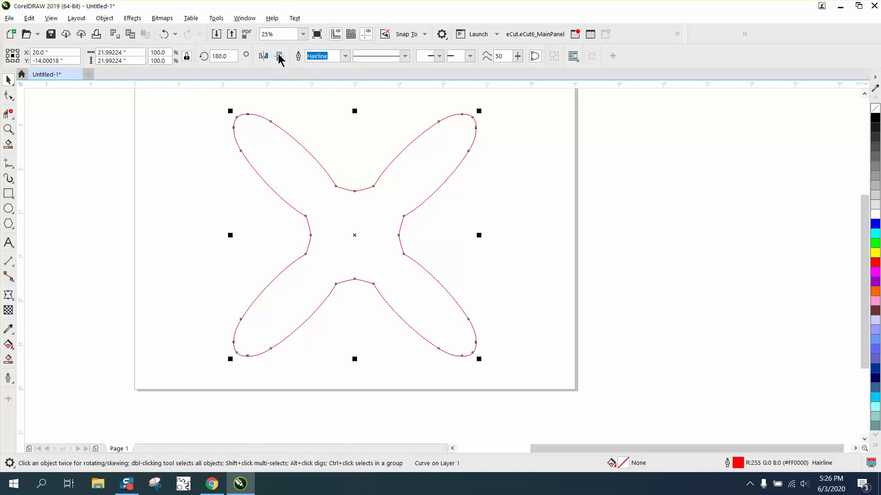
click(279, 55)
click(482, 236)
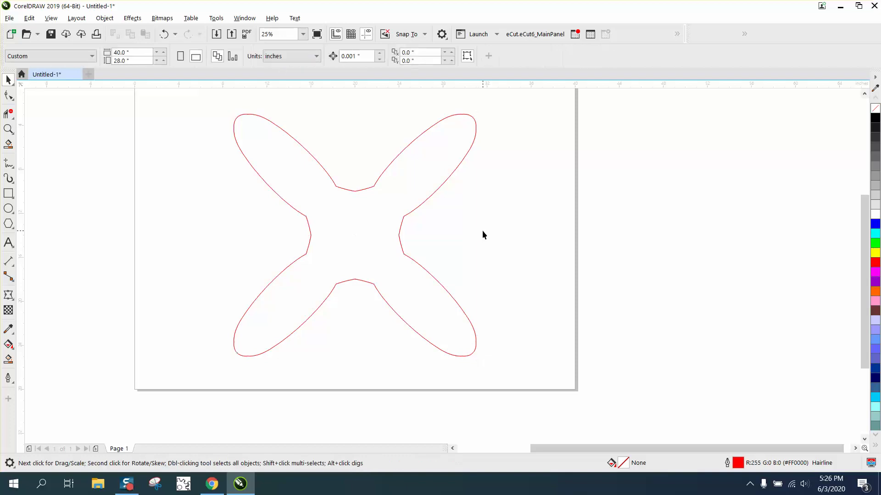